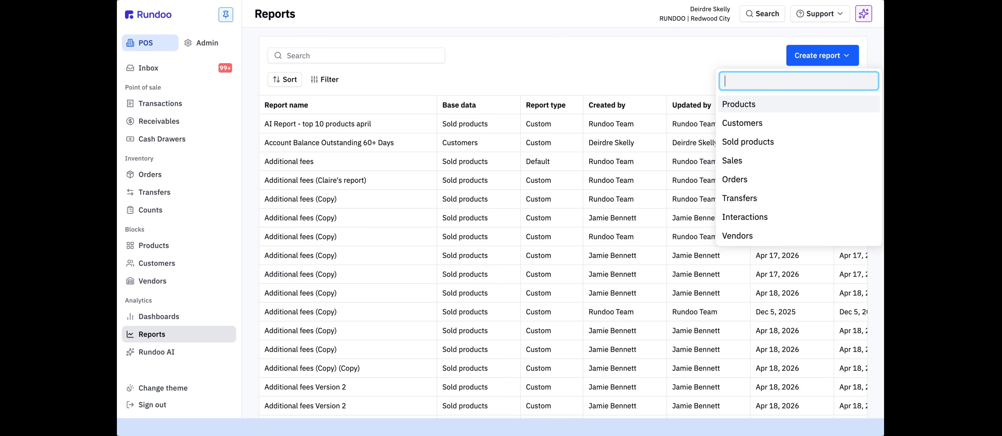
Step: Create a new report based on Customers data and check its date range options, leaving it at All time
{"action": "left_click", "coordinate": [786, 123]}
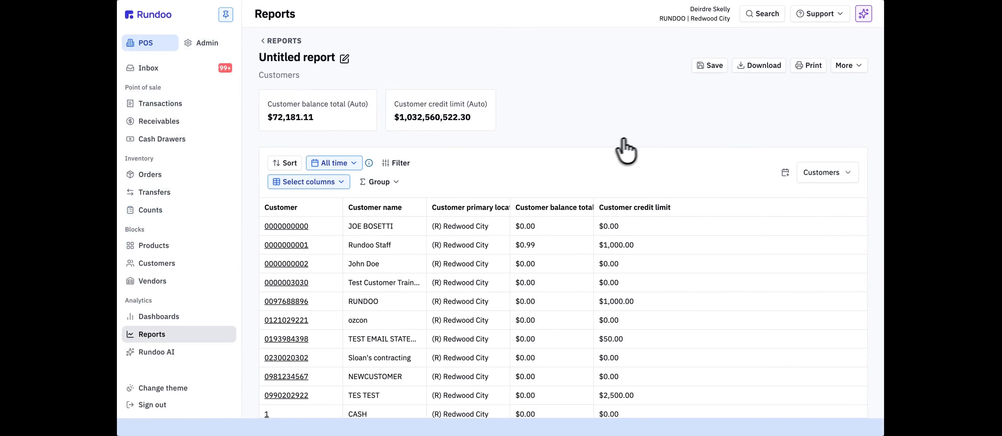
{"action": "left_click", "coordinate": [333, 163]}
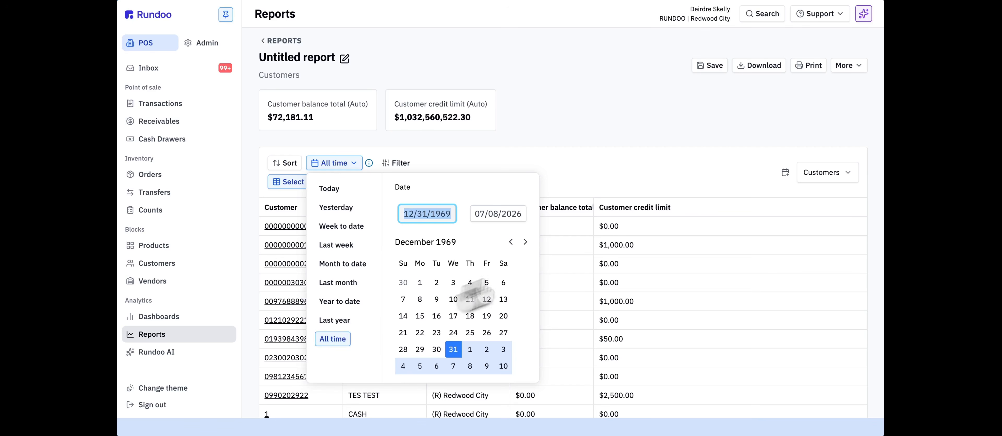
{"action": "left_click", "coordinate": [622, 183]}
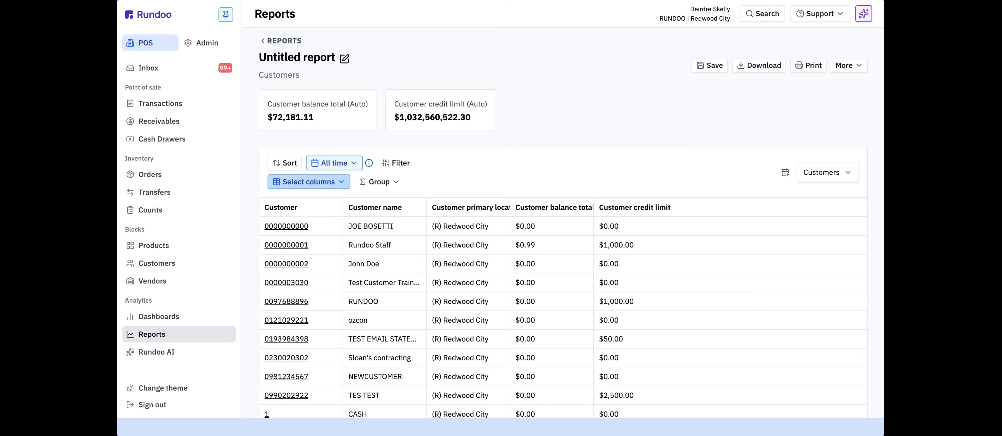
Step: Add the Customer primary contact phone and Customer balance 61 plus days columns to the report
{"action": "left_click", "coordinate": [306, 181]}
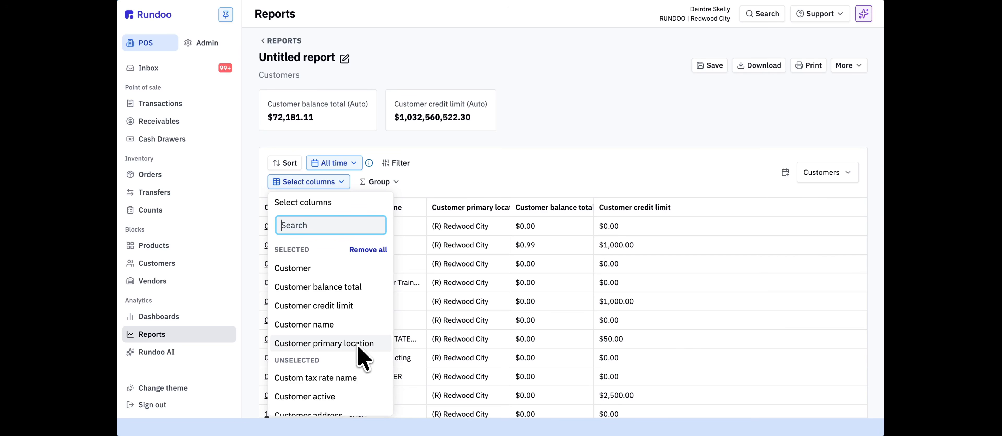
{"action": "type", "text": "pho"}
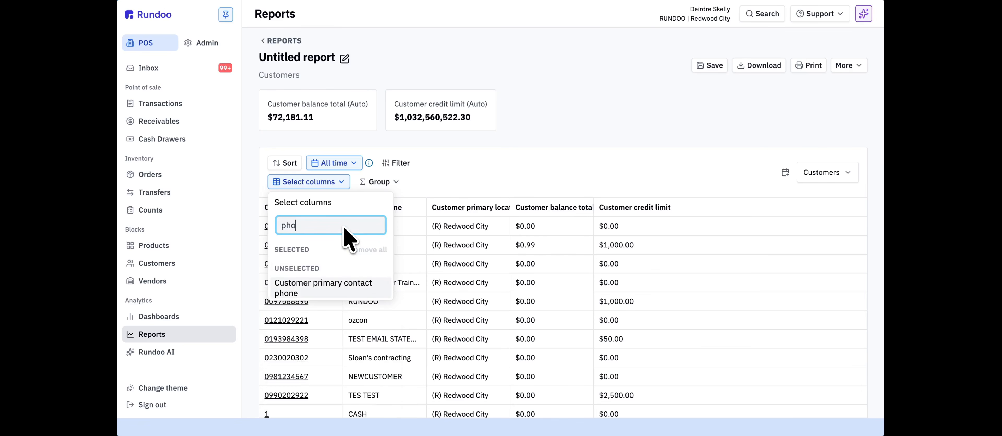
{"action": "key", "text": "Return"}
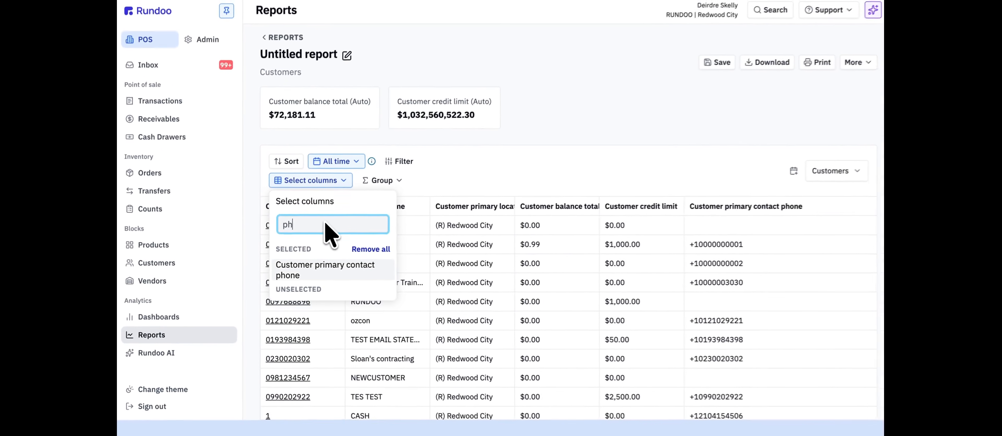
{"action": "key", "text": "BackSpace"}
{"action": "key", "text": "BackSpace"}
{"action": "type", "text": "balan"}
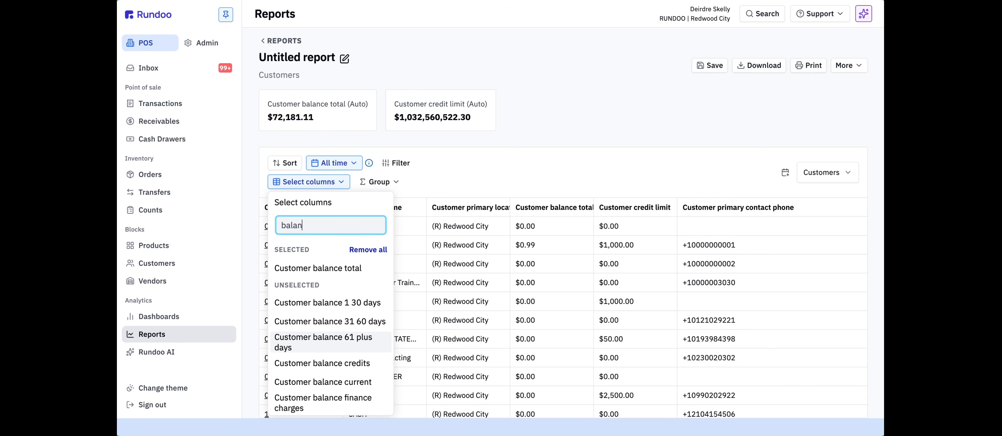
{"action": "left_click", "coordinate": [323, 342]}
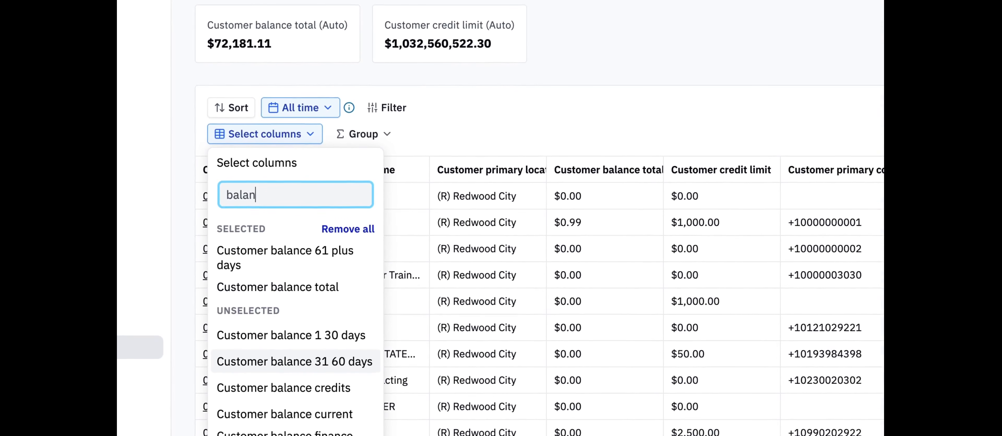
{"action": "left_click", "coordinate": [651, 139]}
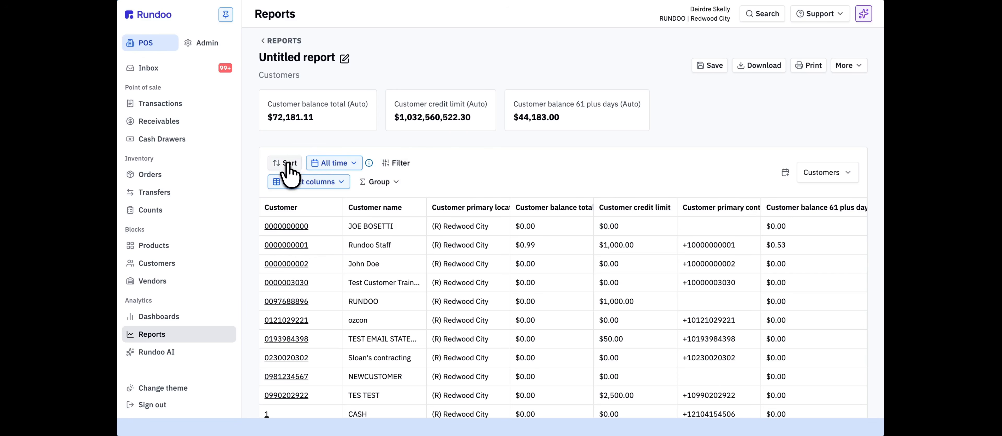
Step: Sort the report by Customer balance 61 plus days in descending order
{"action": "left_click", "coordinate": [287, 164]}
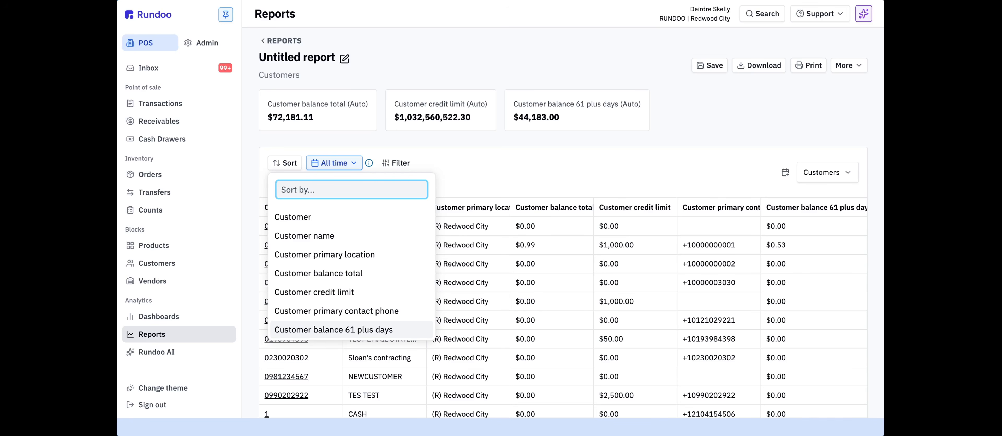
{"action": "left_click", "coordinate": [333, 329]}
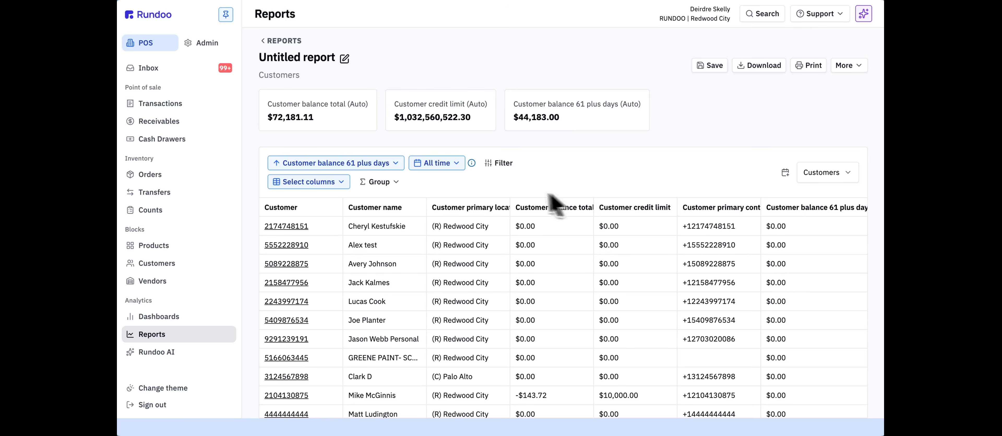
{"action": "left_click", "coordinate": [395, 163]}
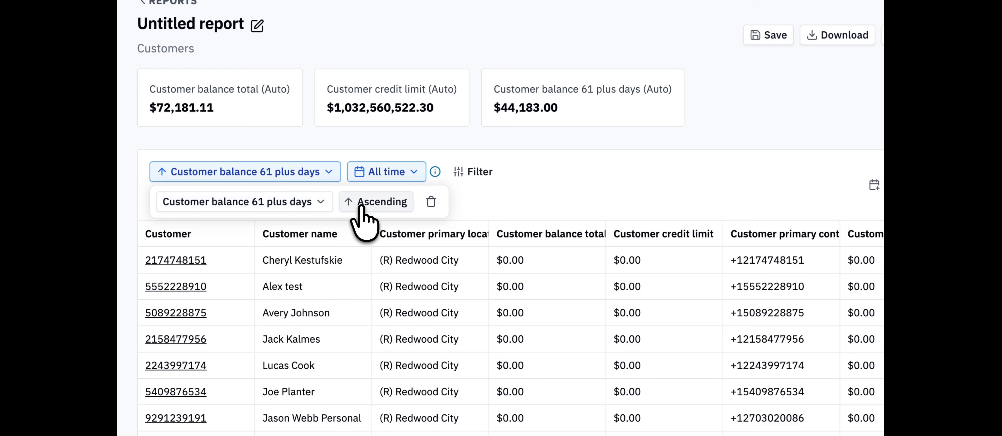
{"action": "left_click", "coordinate": [374, 202]}
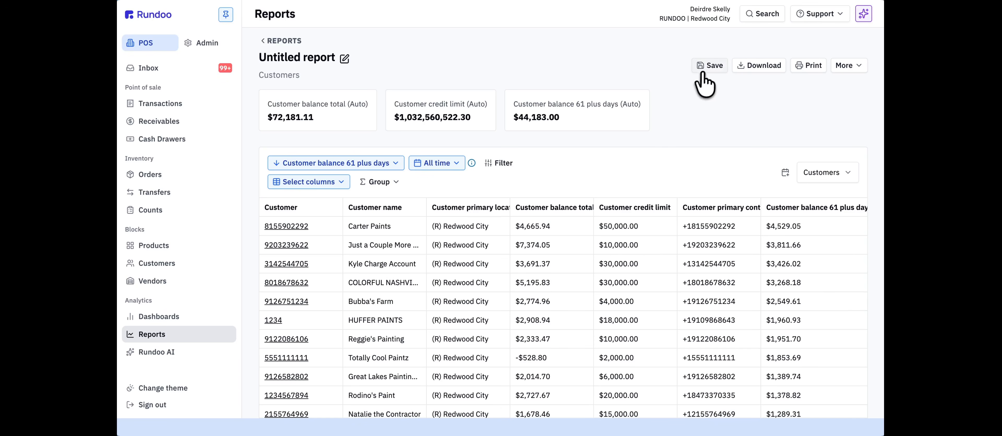
Step: Save the report and rename it "Past-due customers - call list"
{"action": "left_click", "coordinate": [692, 71]}
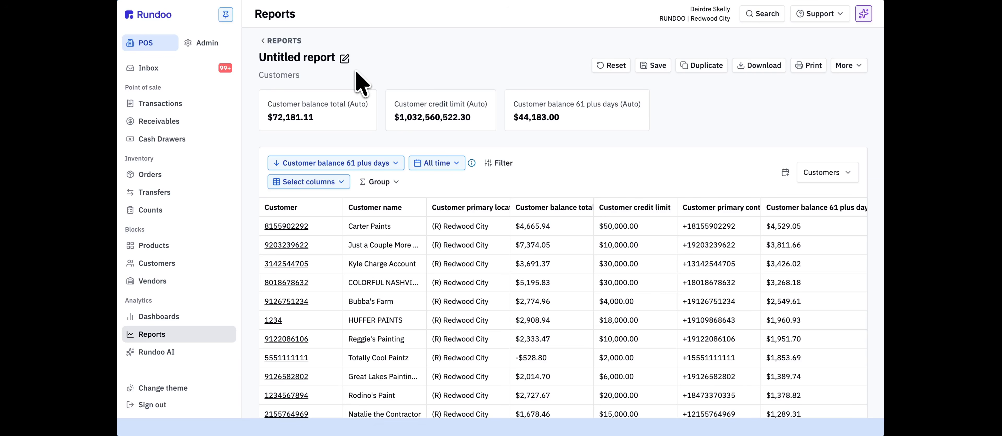
{"action": "left_click", "coordinate": [345, 59]}
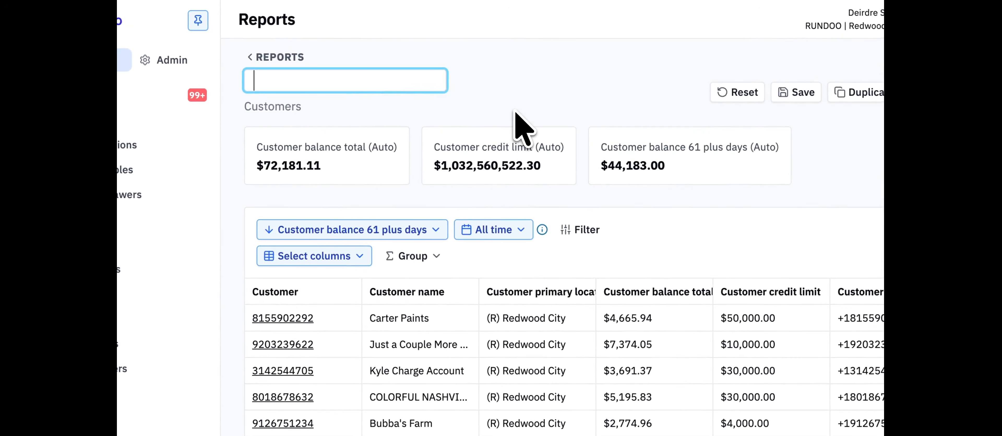
{"action": "type", "text": "Past-due"}
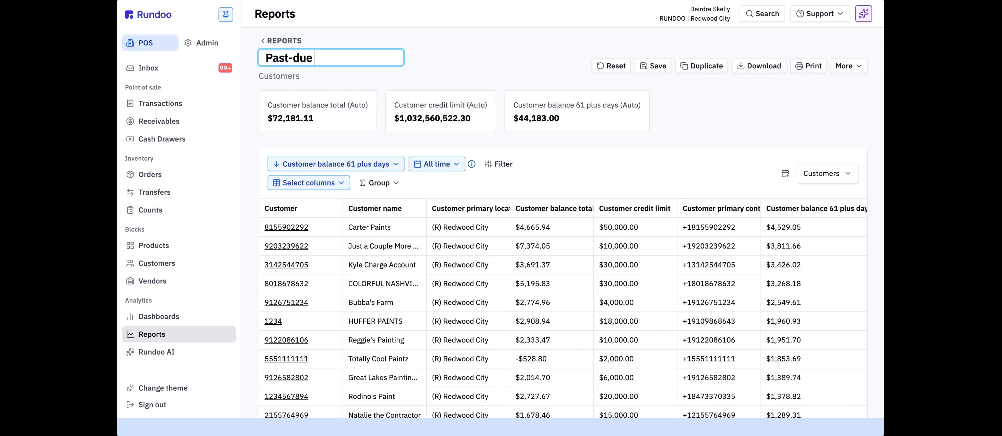
{"action": "type", "text": " customers - call list"}
{"action": "key", "text": "Return"}
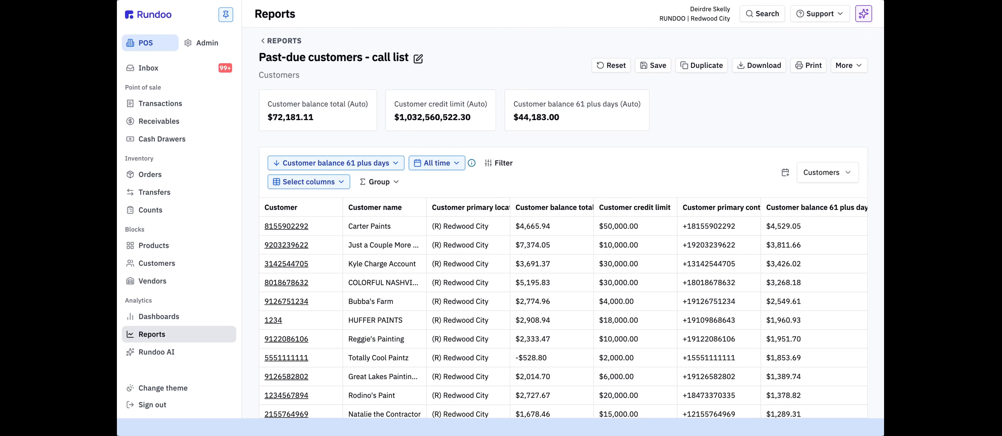
Step: Return to the list of reports and sort it by Created date in descending order
{"action": "left_click", "coordinate": [281, 40]}
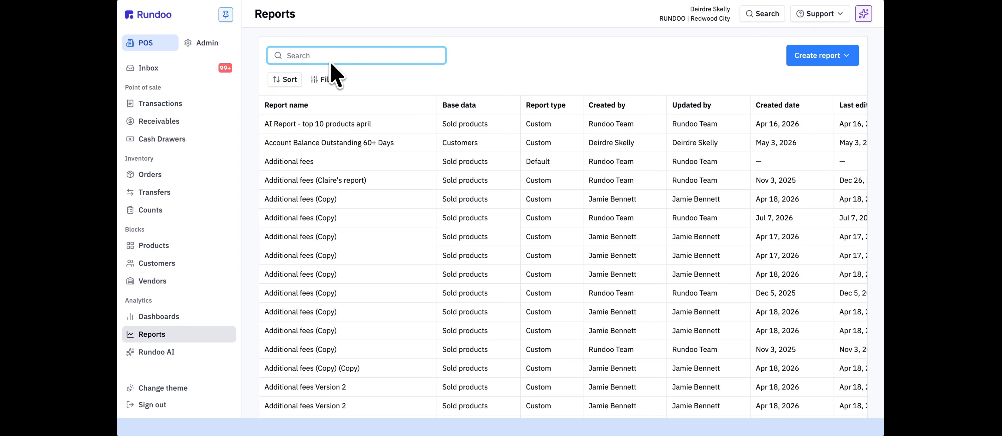
{"action": "type", "text": "pas"}
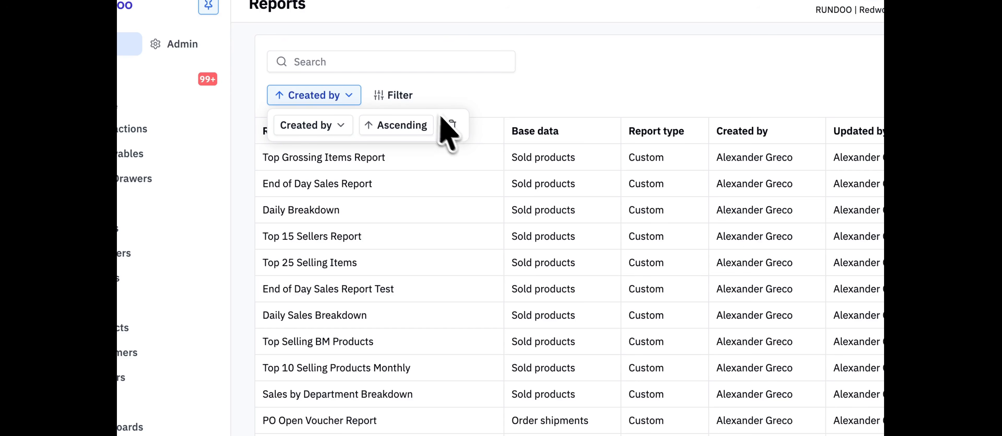
{"action": "left_click", "coordinate": [451, 126]}
{"action": "left_click", "coordinate": [308, 98]}
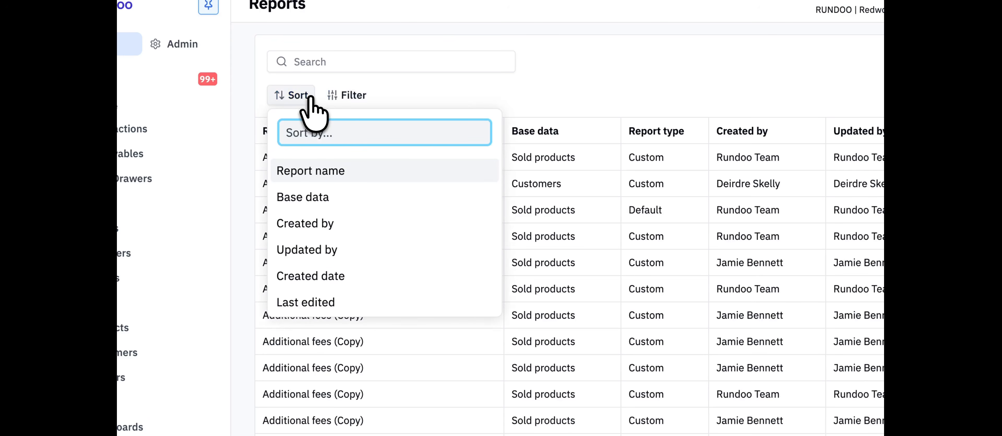
{"action": "left_click", "coordinate": [324, 276]}
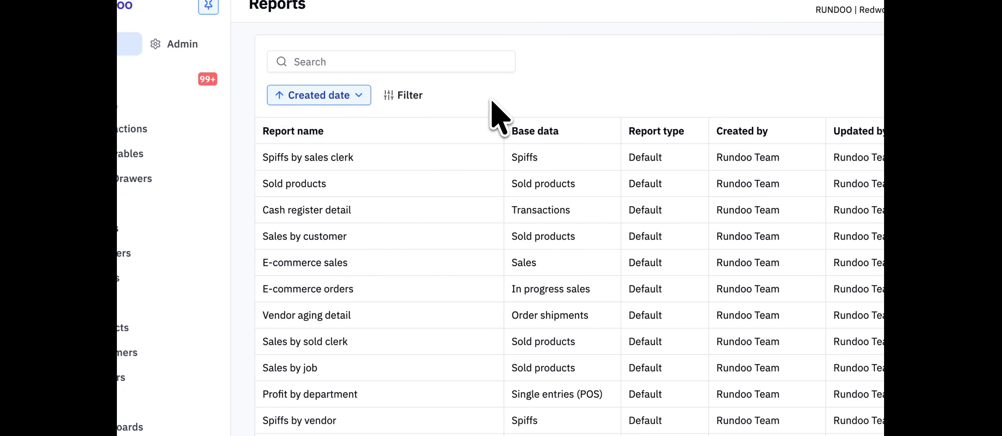
{"action": "left_click", "coordinate": [416, 127]}
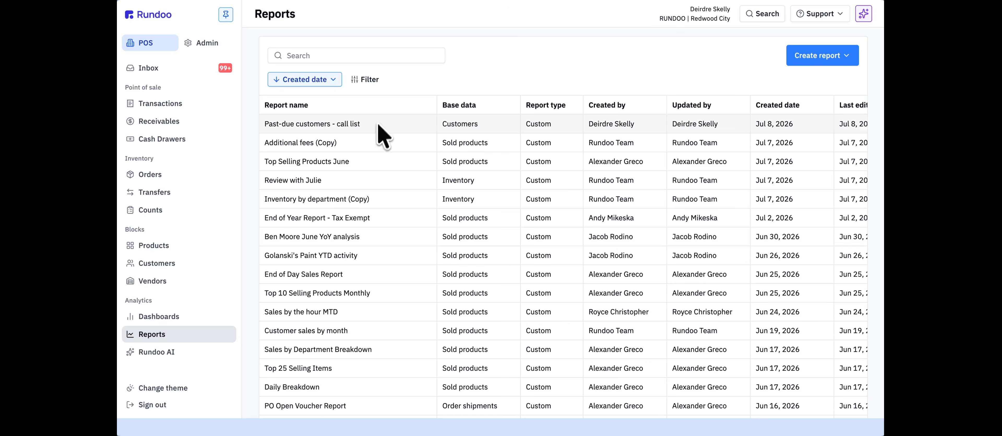
Step: Open the "Past-due customers - call list" report and refresh its data
{"action": "left_click", "coordinate": [370, 127]}
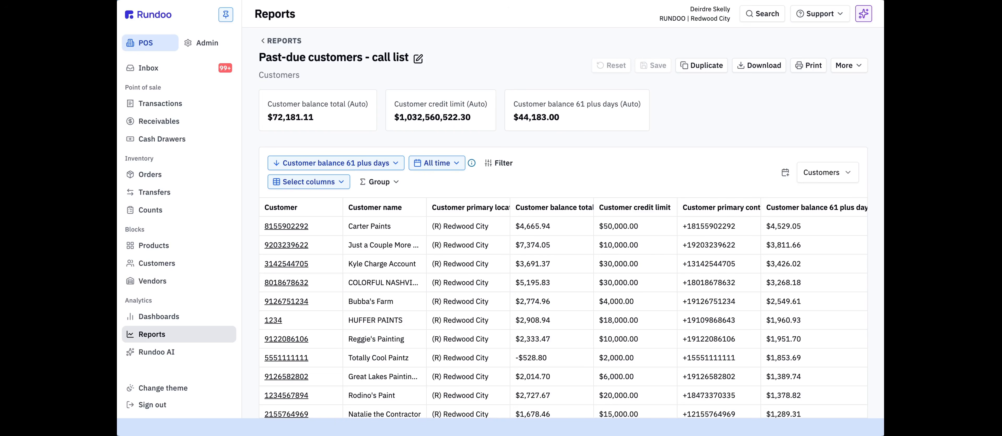
{"action": "left_click", "coordinate": [847, 66]}
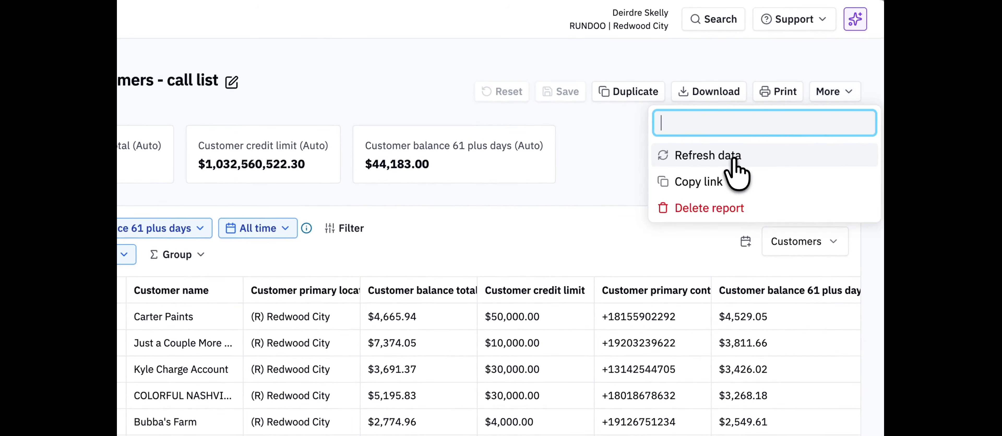
{"action": "left_click", "coordinate": [733, 158]}
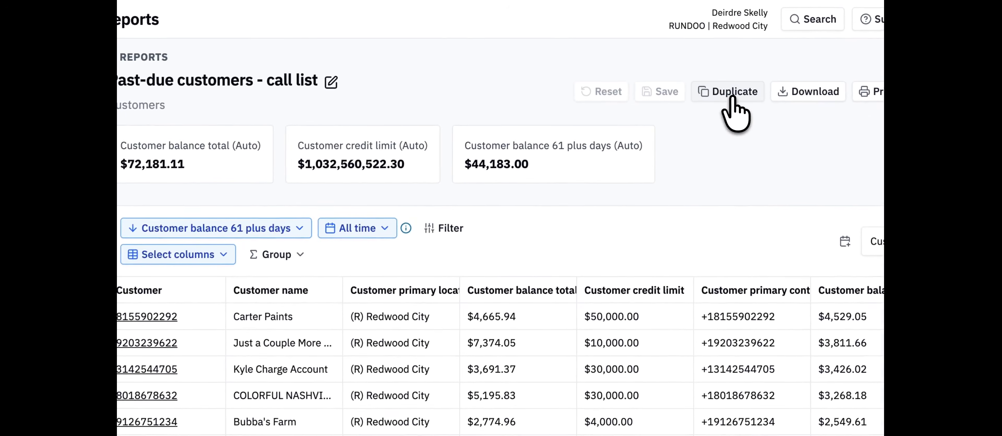
Step: Duplicate the report, name the copy "Past-due customers - call list July 2026" and save it
{"action": "left_click", "coordinate": [727, 95]}
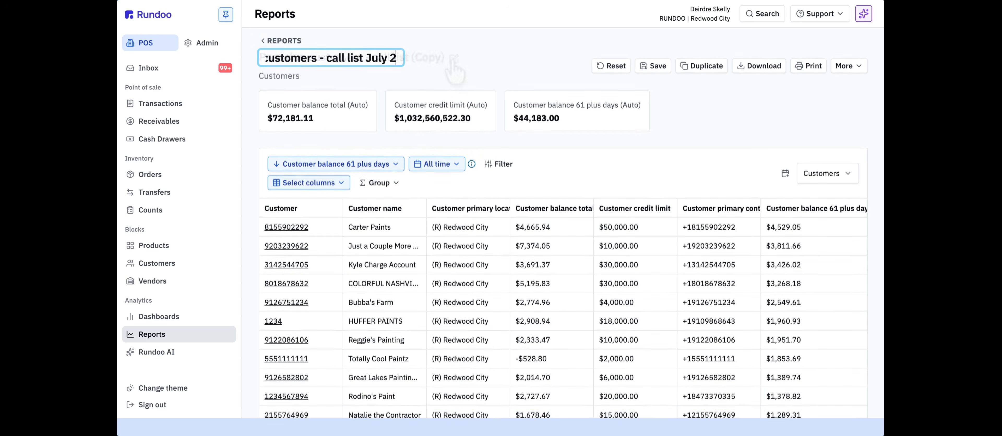
{"action": "key", "text": "BackSpace"}
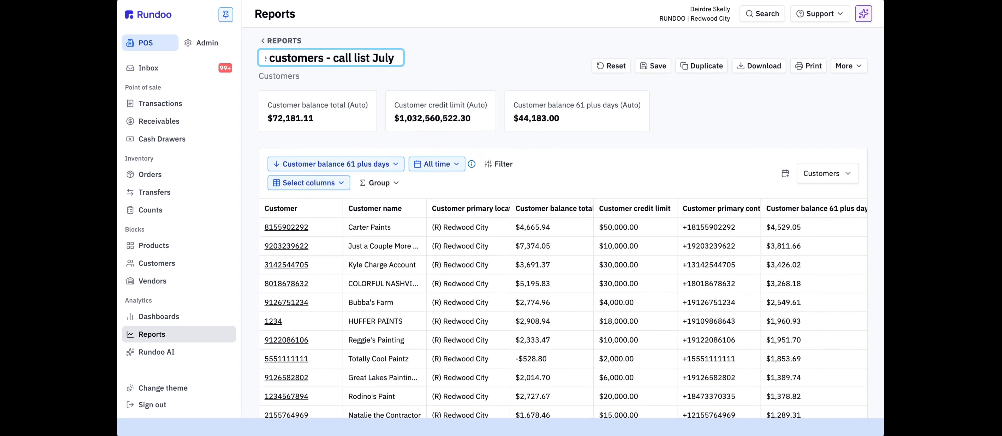
{"action": "type", "text": "2026"}
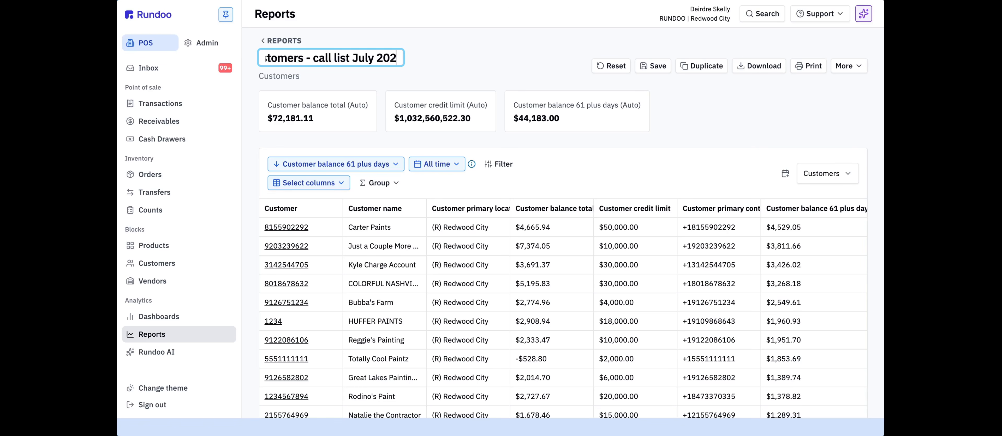
{"action": "key", "text": "Return"}
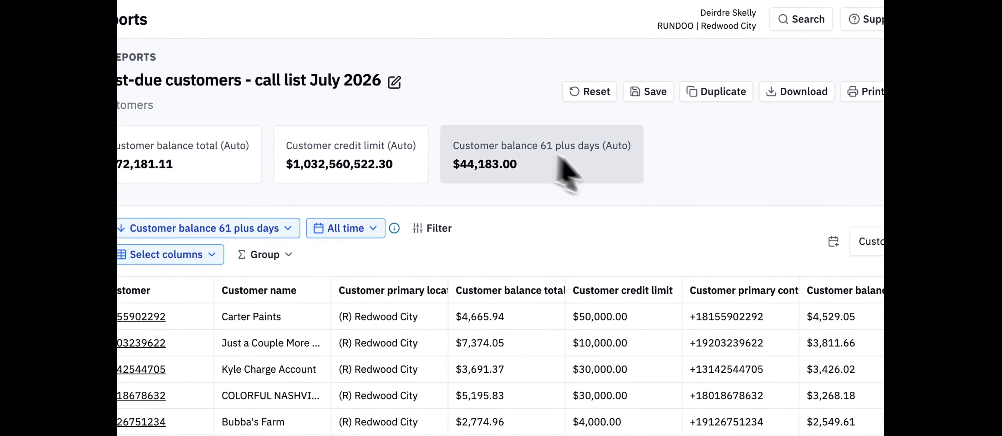
{"action": "left_click", "coordinate": [647, 95]}
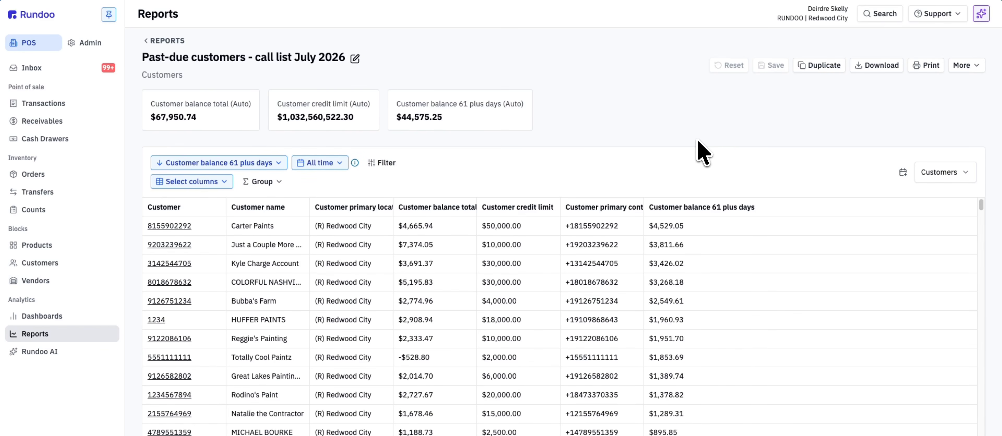
Step: Copy the link to the "Past-due customers - call list July 2026" report
{"action": "left_click", "coordinate": [968, 65]}
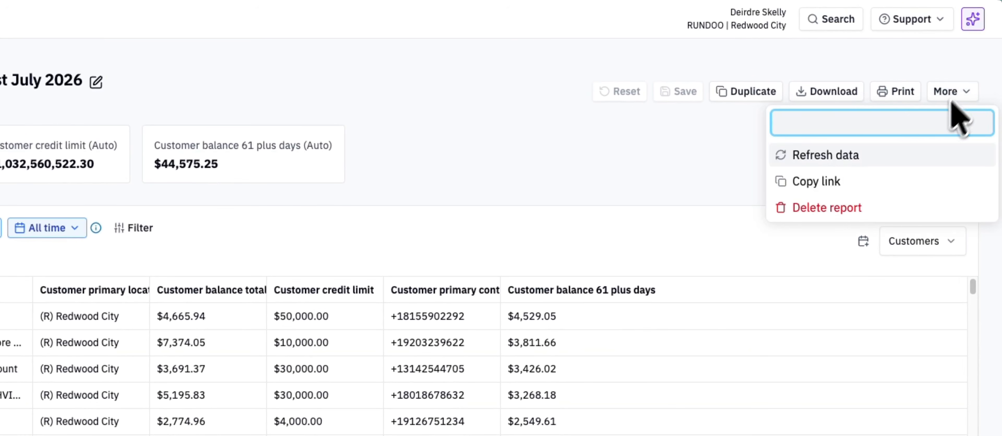
{"action": "left_click", "coordinate": [826, 180]}
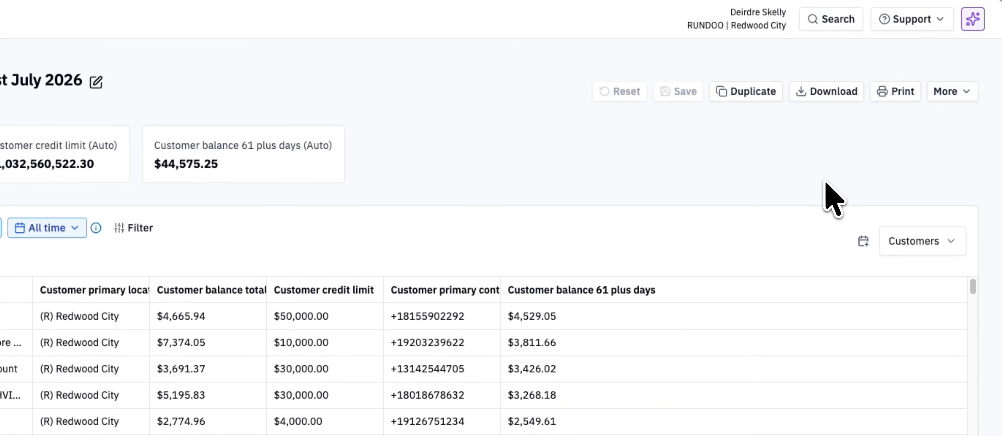